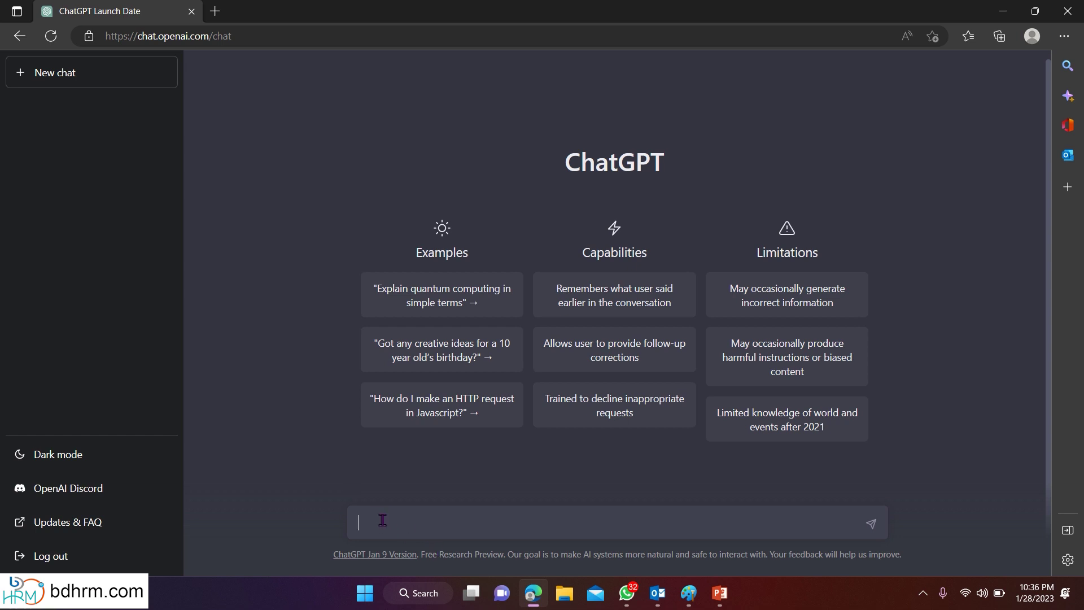
Ask ChatGPT to 'write a code for php login page'.
type("write a code for php login page")
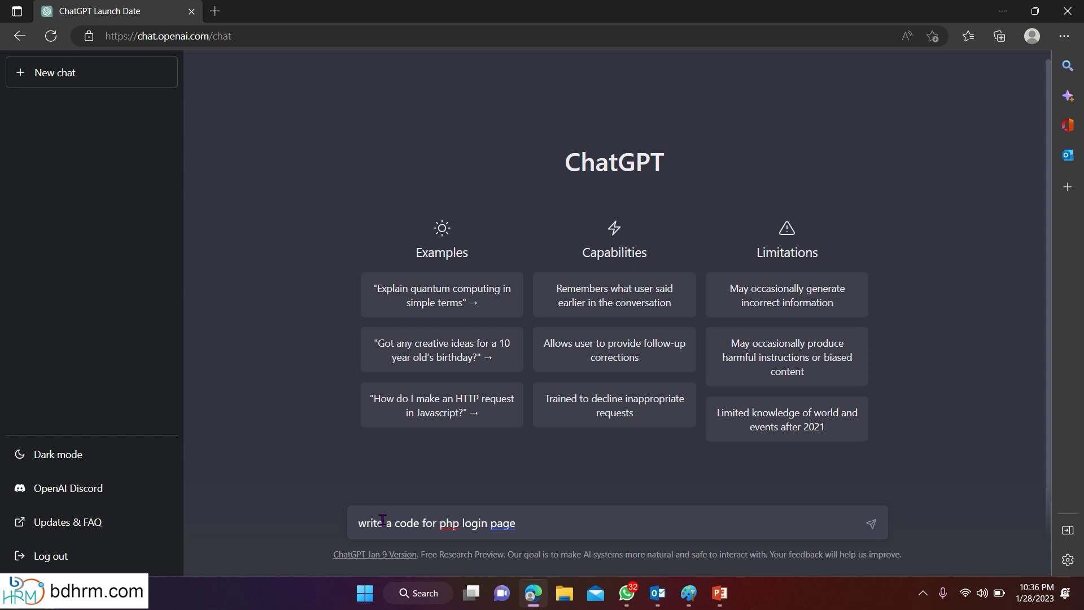
key("Return")
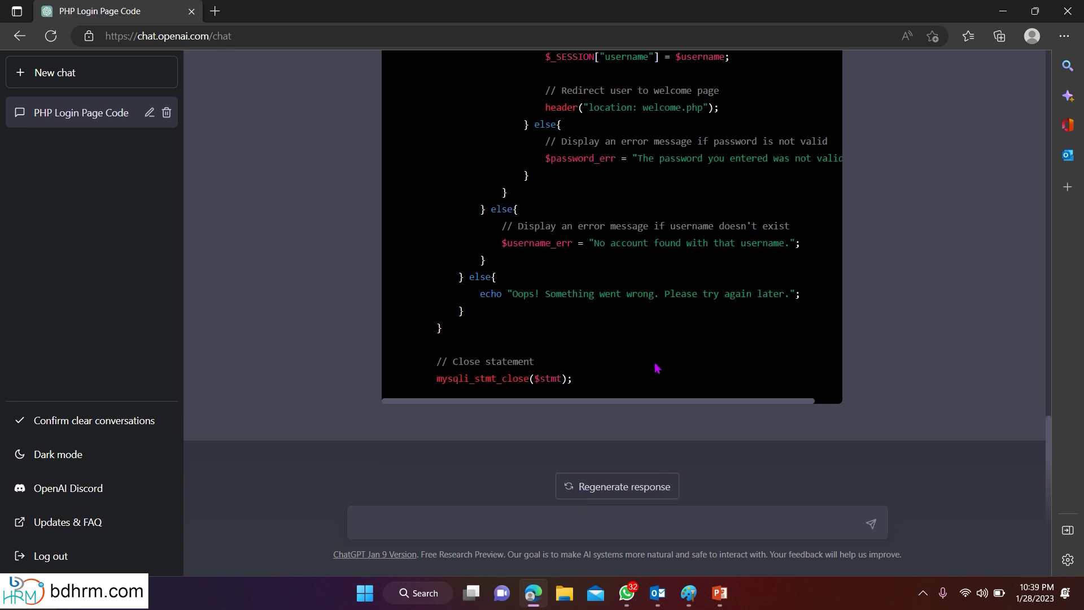
Review the generated PHP login script and select its code.
scroll(656, 368, "up", 20)
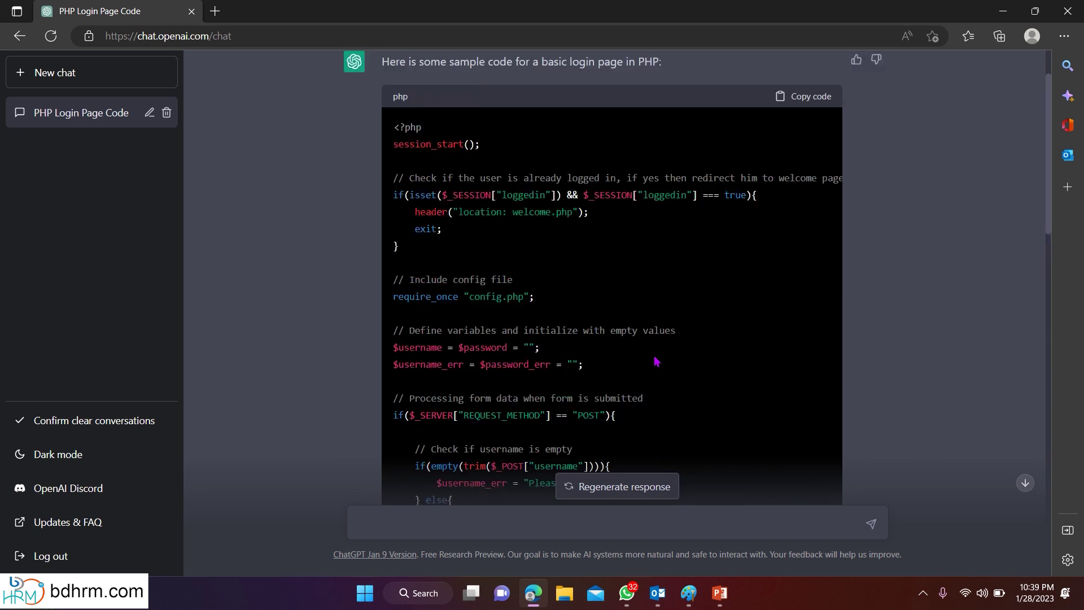
scroll(657, 362, "down", 20)
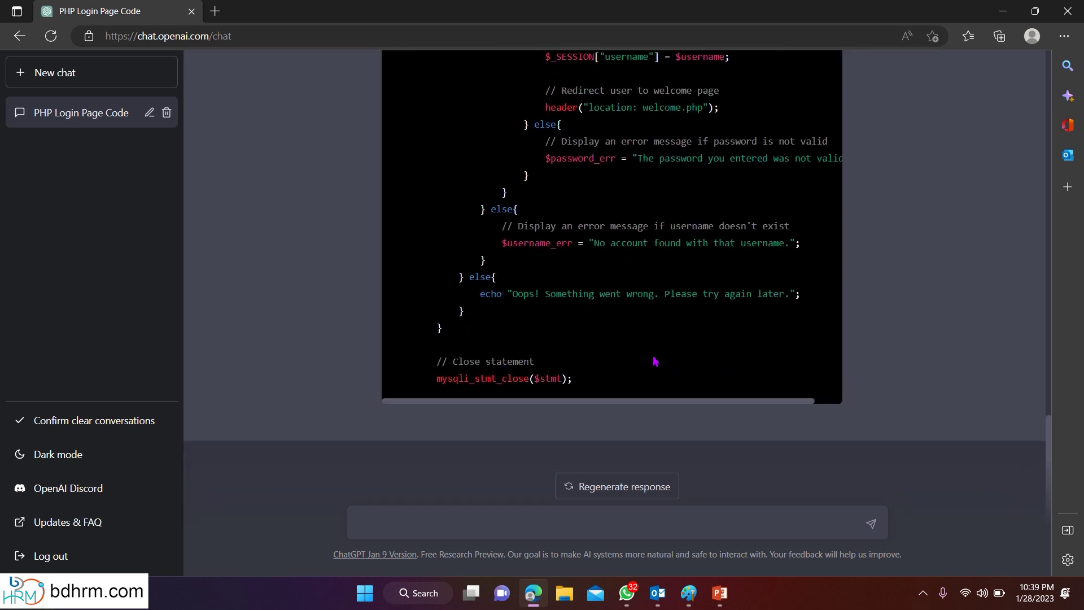
left_click_drag(599, 386, 395, 202)
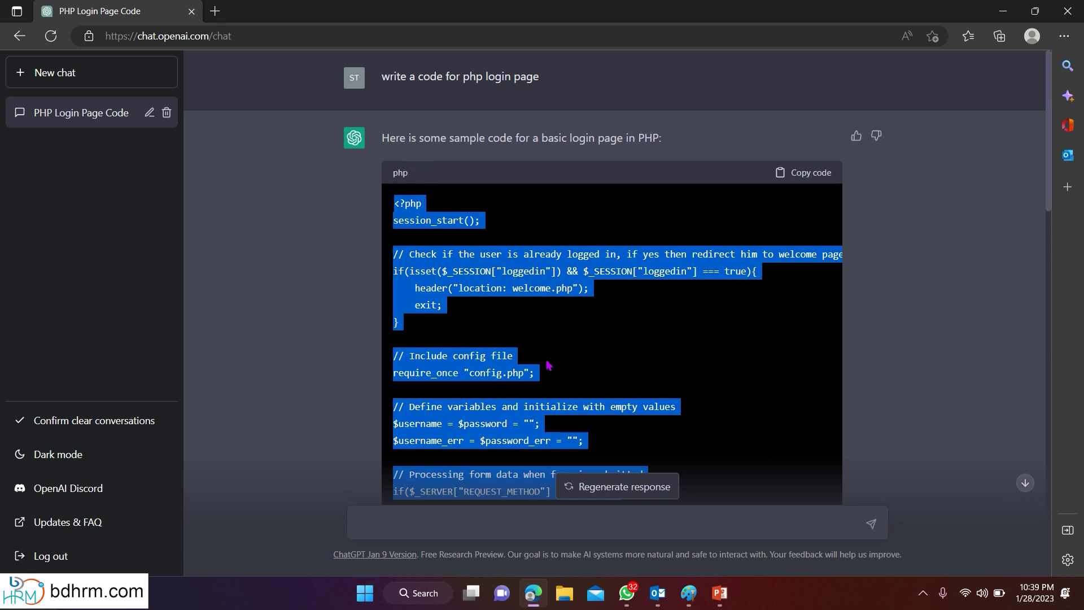
scroll(548, 365, "down", 15)
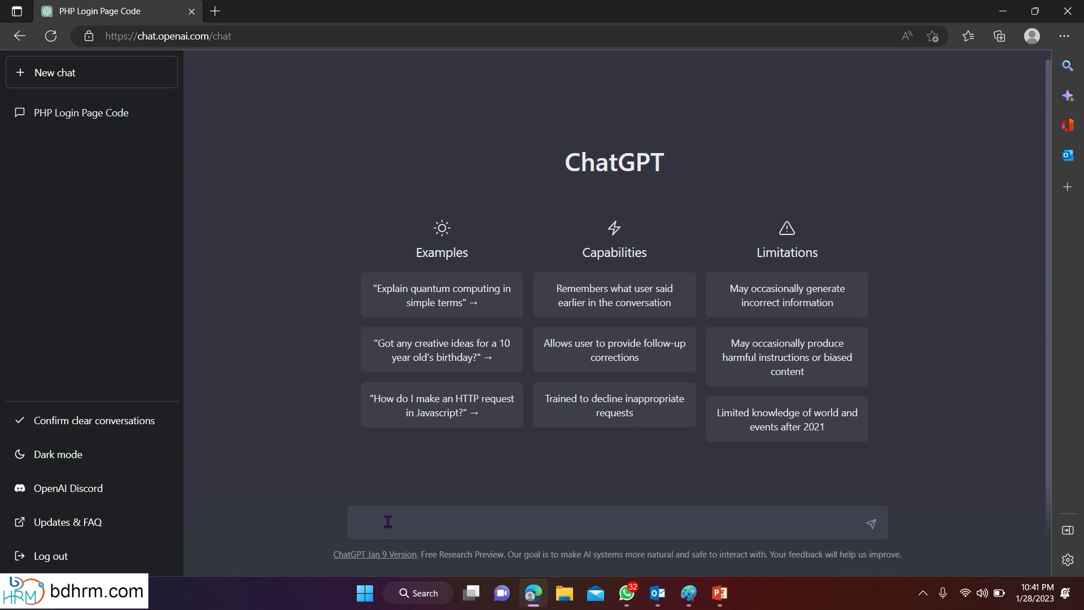
Send the prompt 'describe potato'.
type("describe potato")
key("Return")
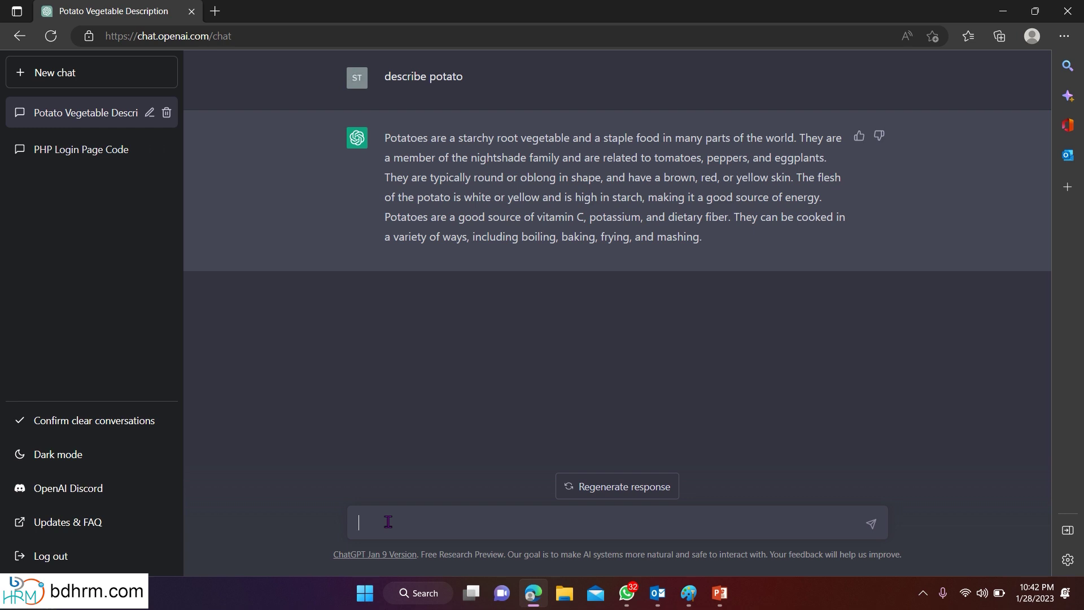
Regenerate the response to the potato question.
left_click(646, 486)
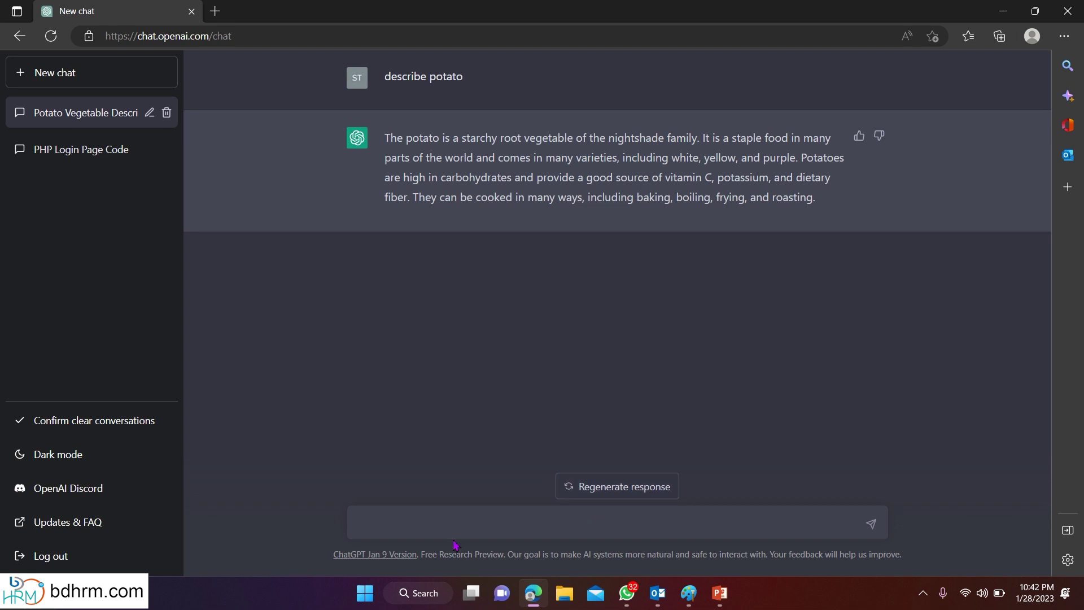
Ask ChatGPT: 'good. but please share me within 20 words'.
type("good")
type(". but")
type(" ple=")
type("ease share ")
type("me wi")
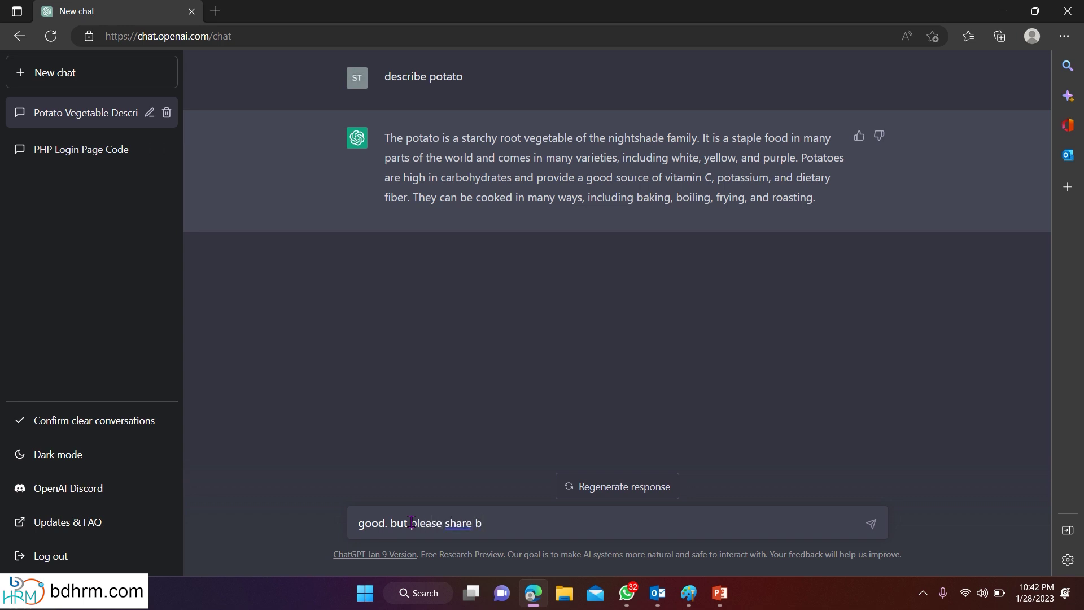
type("thin 20 words")
key("Return")
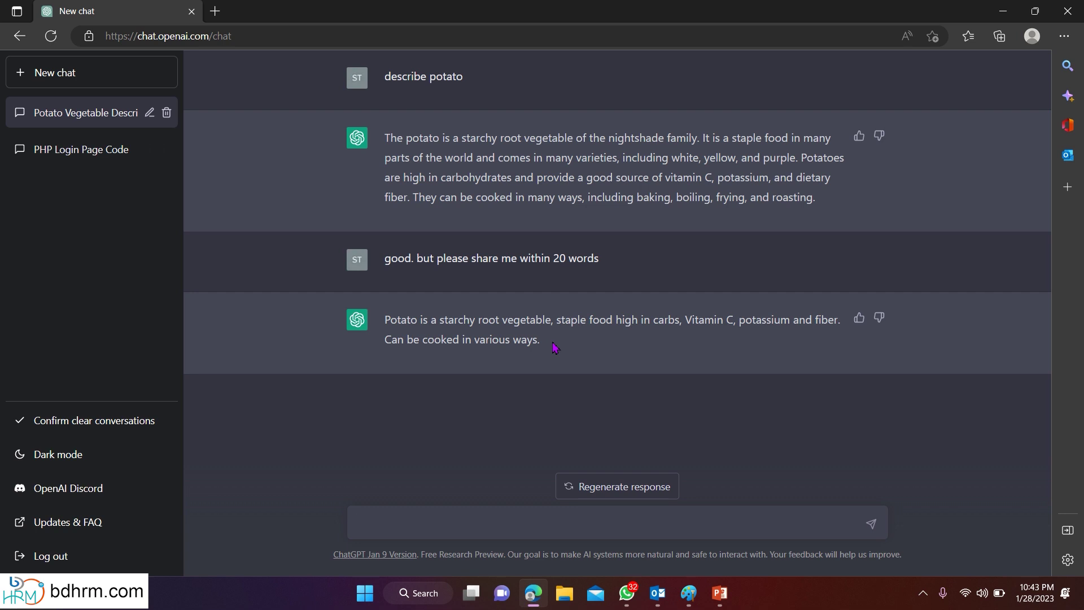
Ask for the 'nutrition fact of 1kg potato'.
type("nutrition fact of 1kg pot")
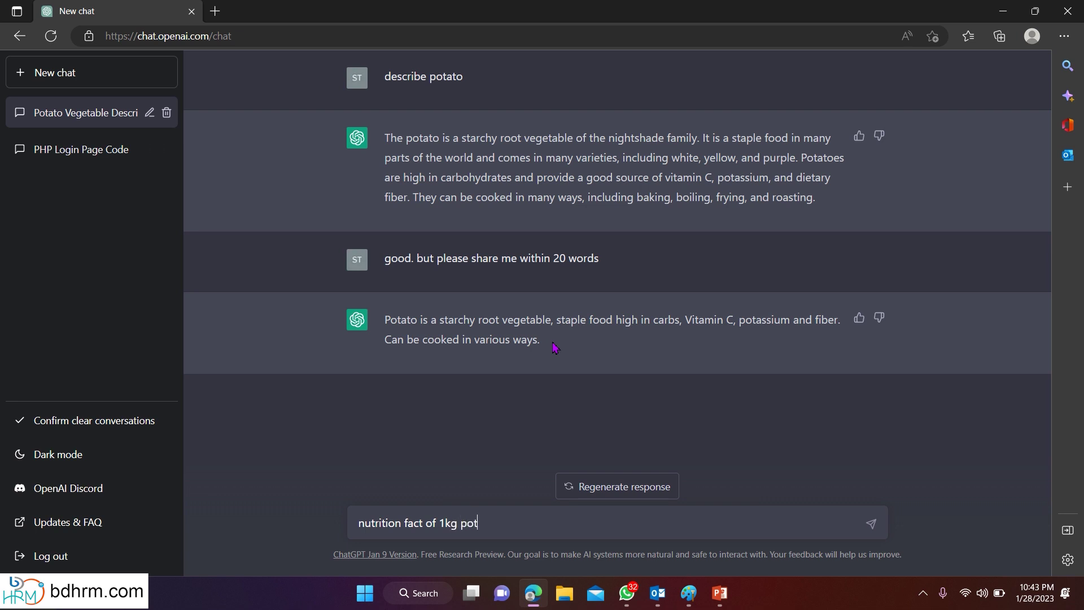
type("ato")
key("Return")
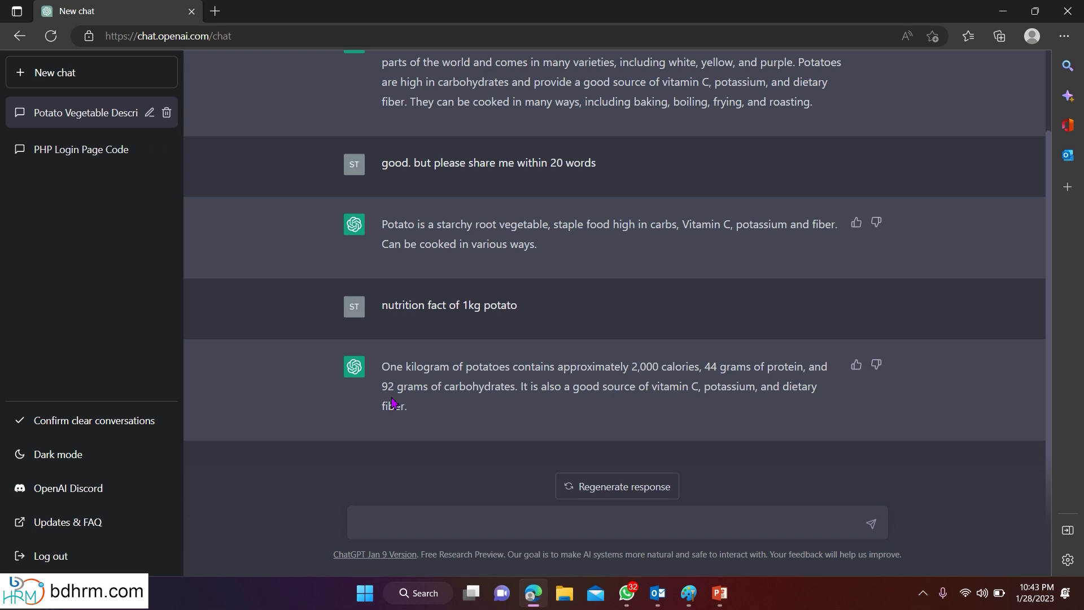
Start a new chat and type 'if a+b=3, a-b=1, calcuylate a & b'.
left_click(46, 72)
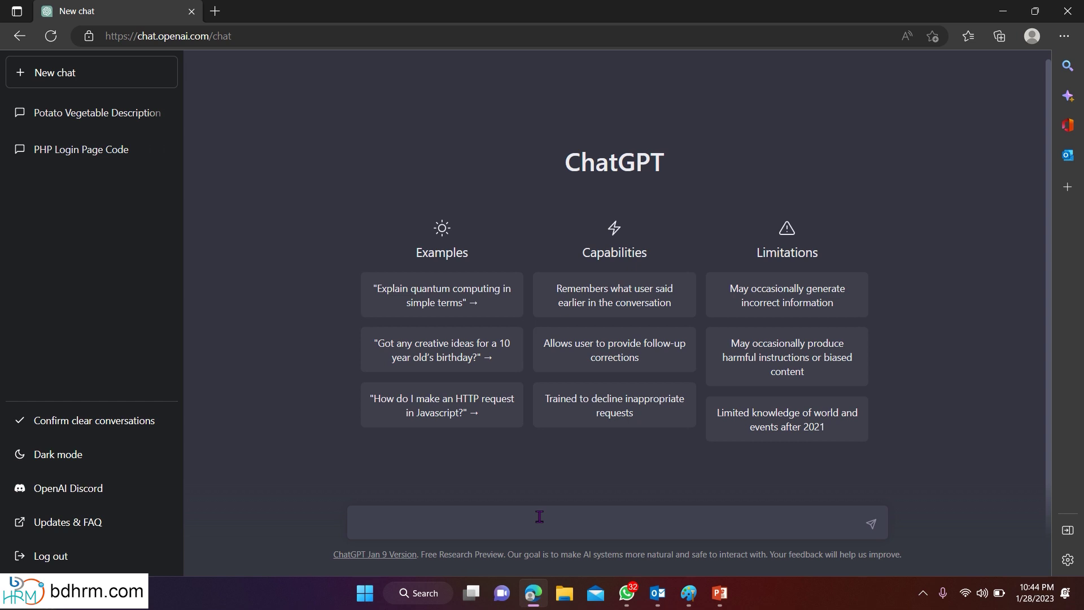
left_click(387, 520)
type("if a+b=3, a-b=1, calcuylate")
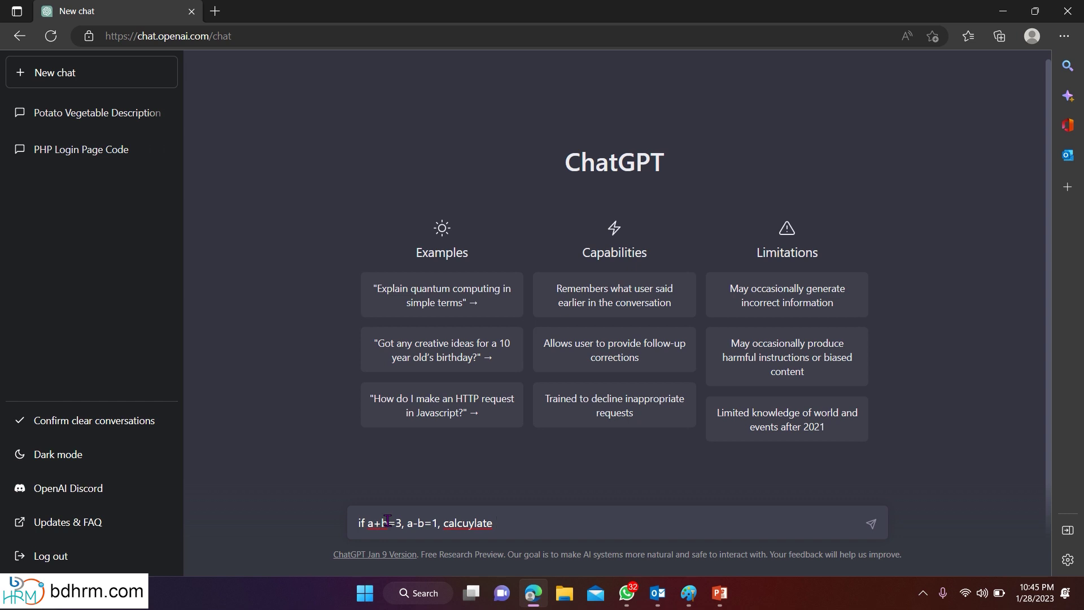
type(" a & b")
Correct 'calcuylate' to 'calculate' from the spelling suggestions and send the question.
right_click(471, 520)
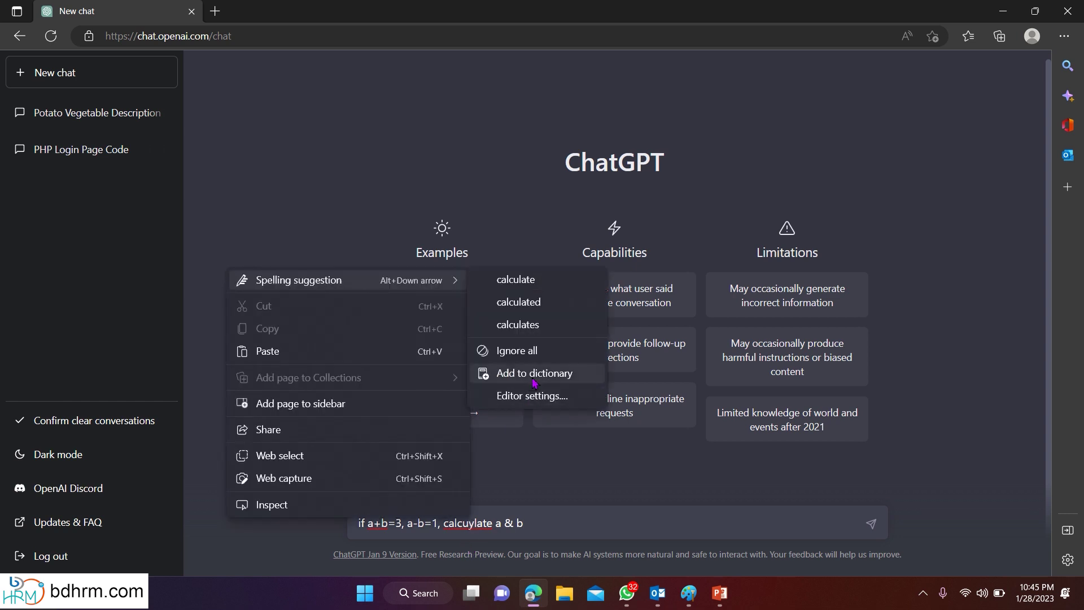
left_click(516, 280)
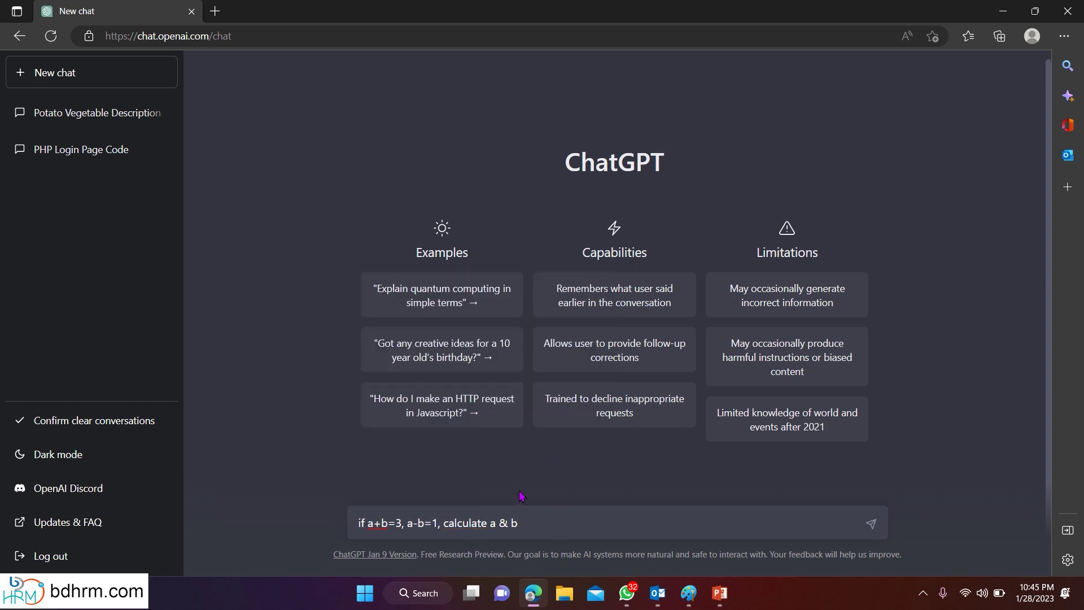
key("Return")
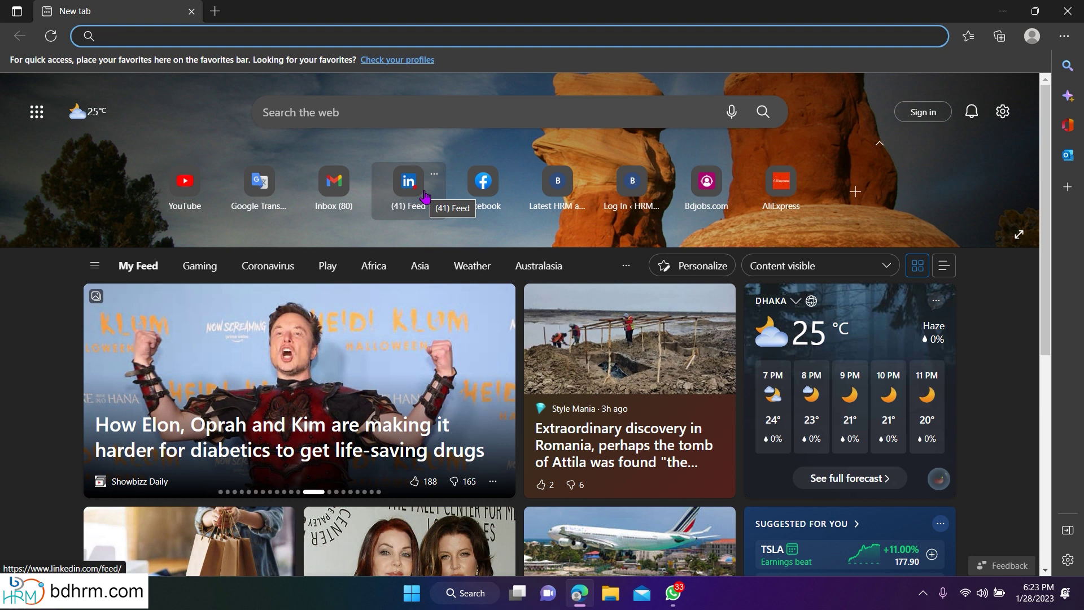
Go to chat.openai.com/auth/login in Edge.
type("chat")
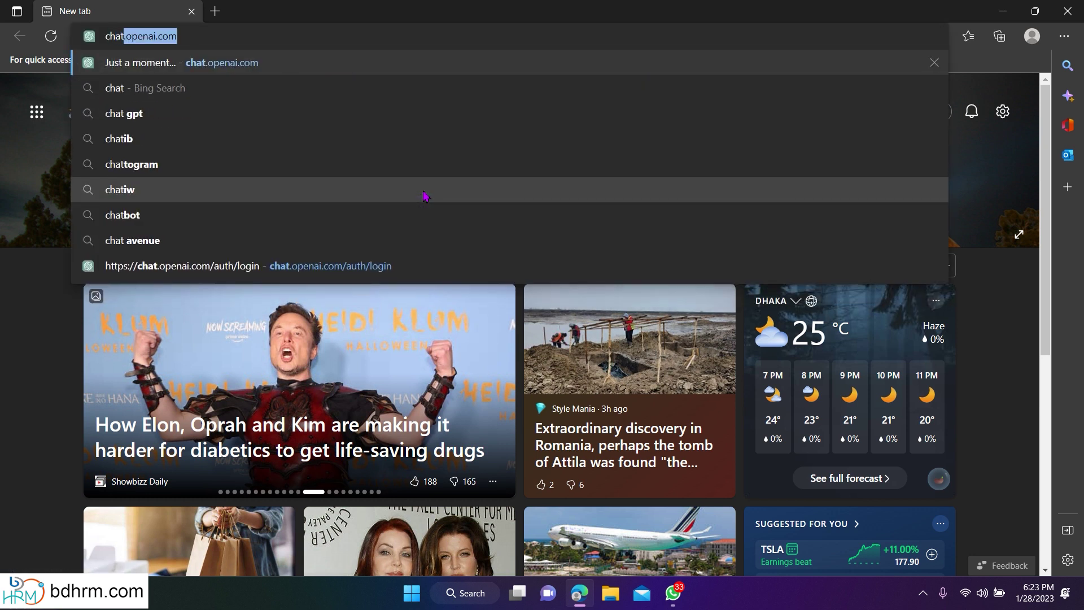
type(".openai.com")
left_click(424, 192)
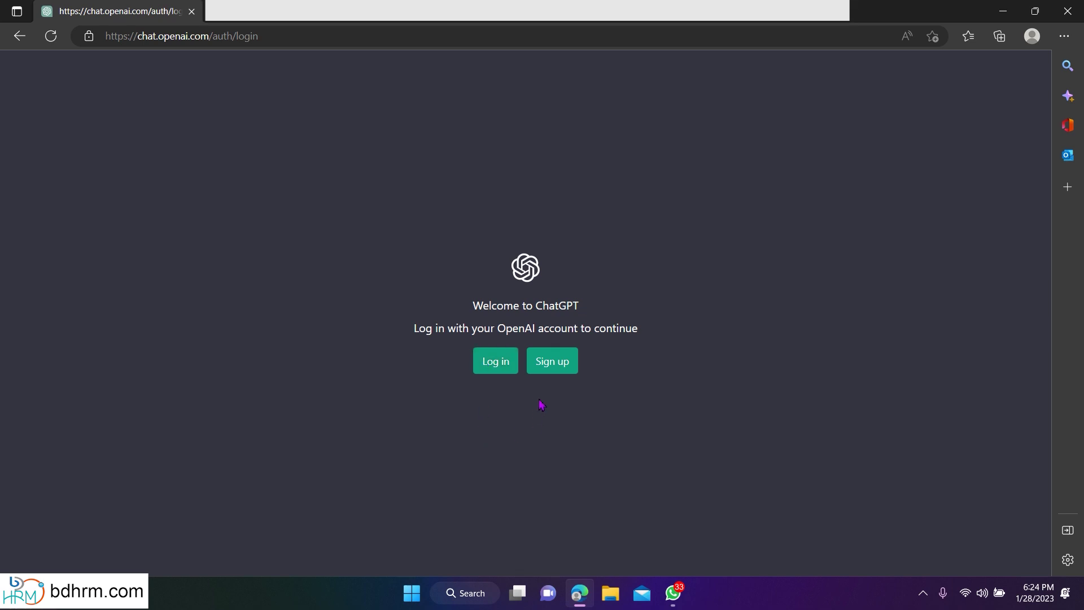
Choose Sign up on the Welcome to ChatGPT page.
left_click(548, 369)
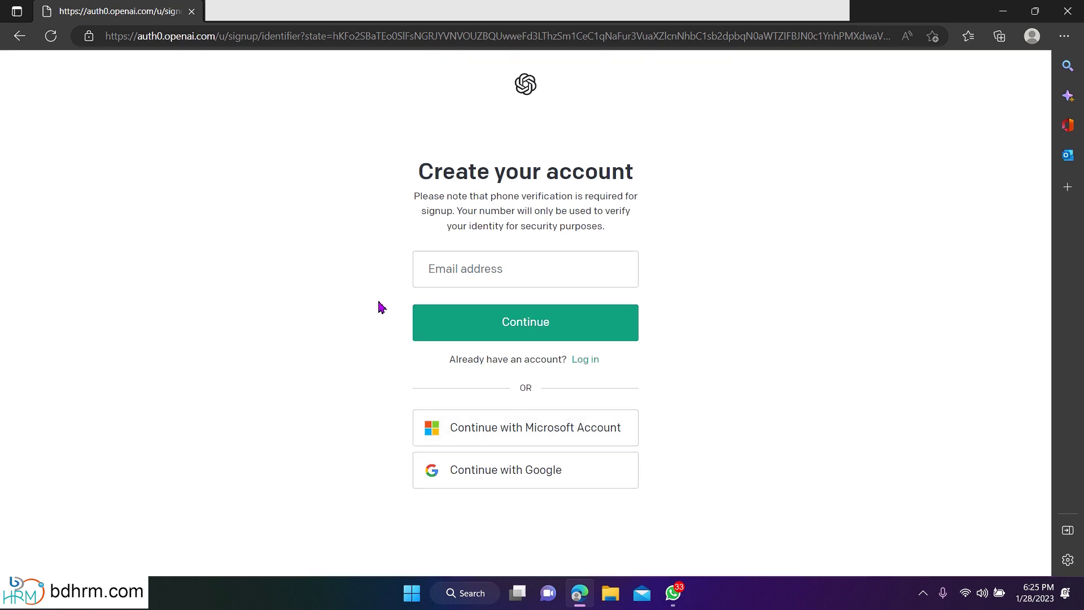
Submit the account e-mail and a new password, then open Gmail for verification.
left_click(433, 273)
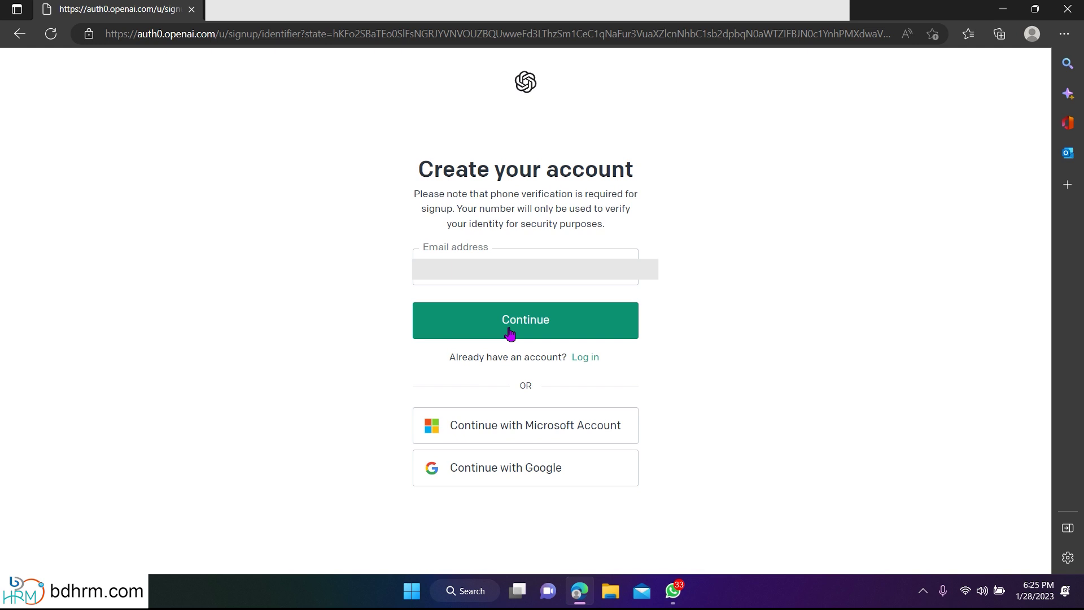
left_click(510, 335)
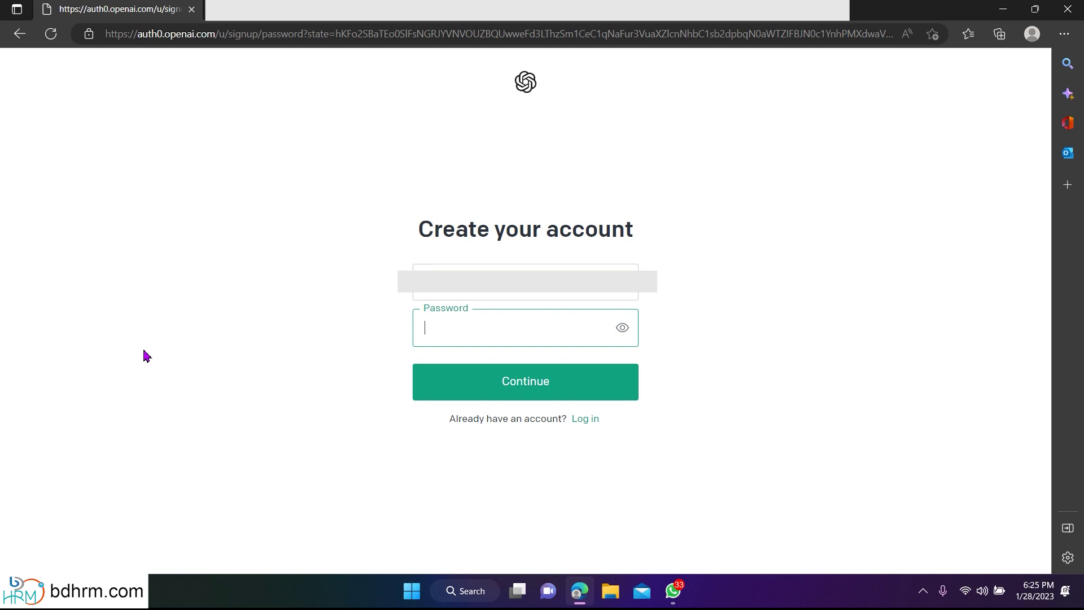
type("••••••••••")
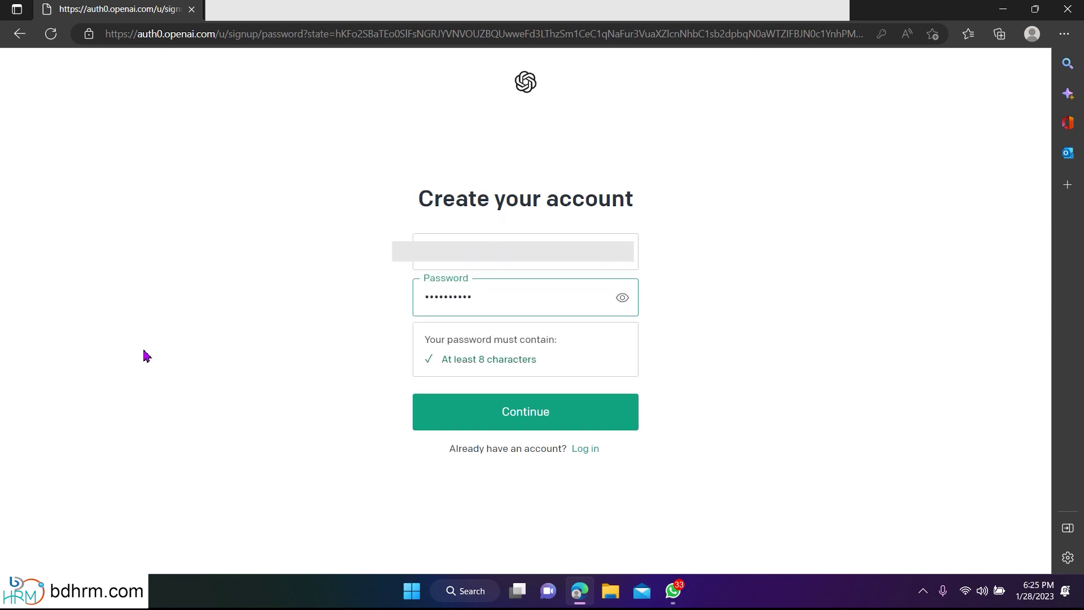
left_click(553, 416)
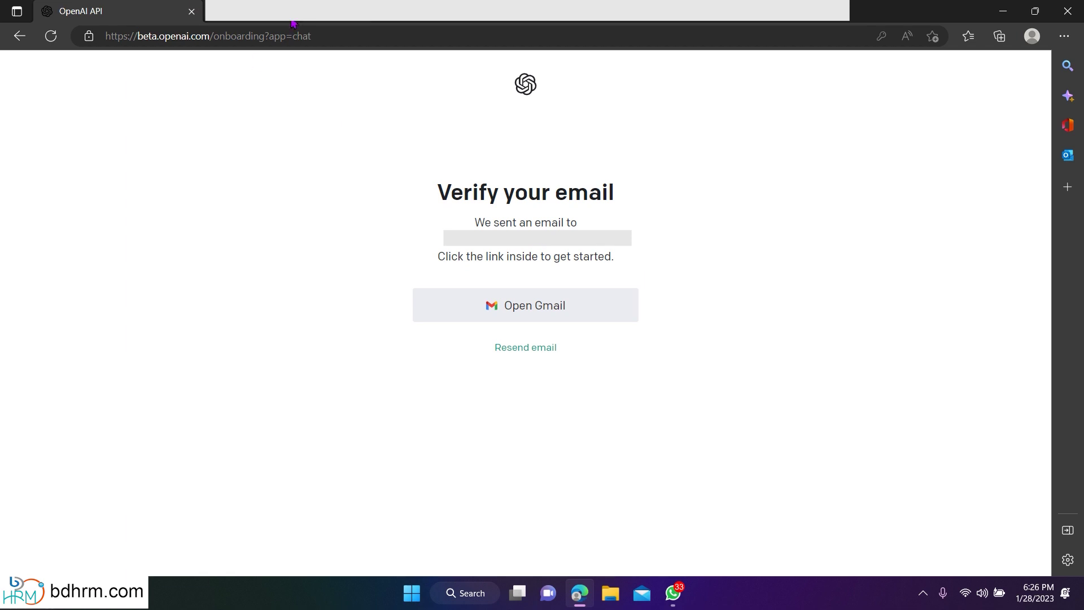
left_click(526, 317)
Open the 'OpenAI - Verify your email' message in Gmail and verify the email address.
key("Return")
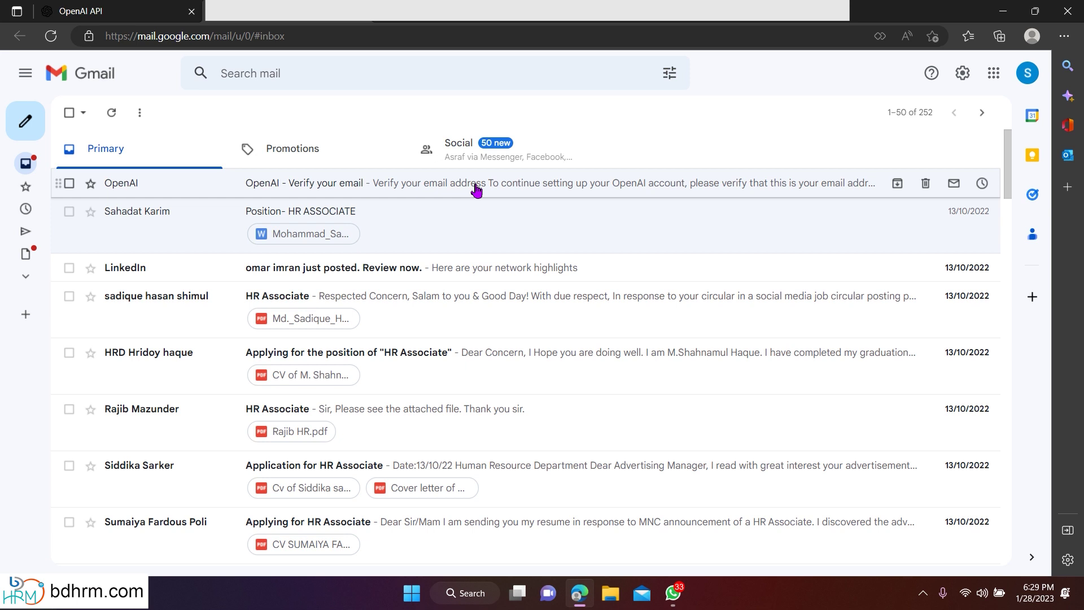
left_click(476, 191)
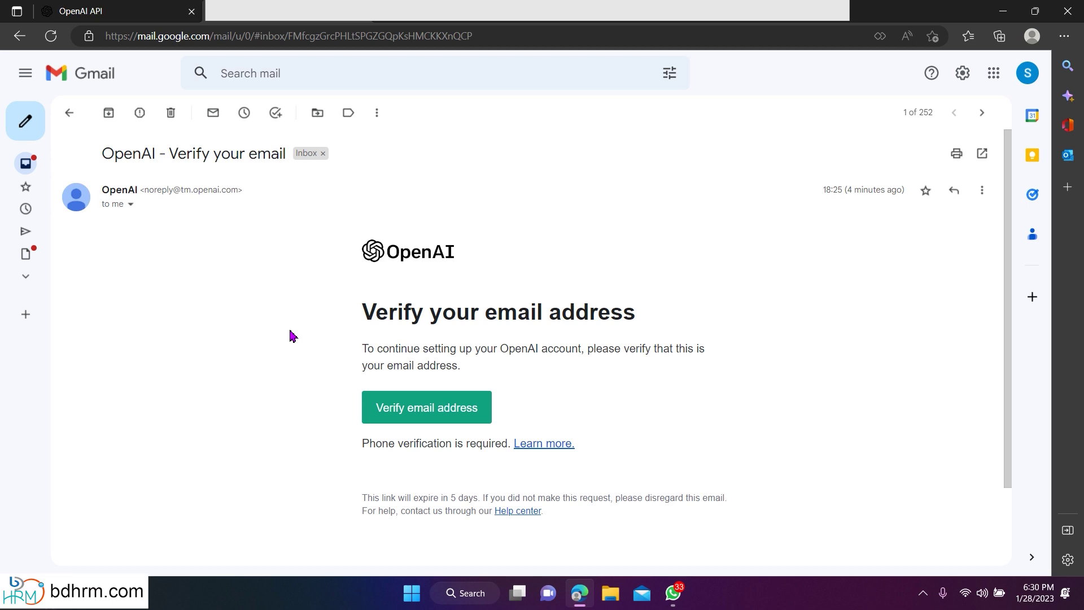
left_click(450, 413)
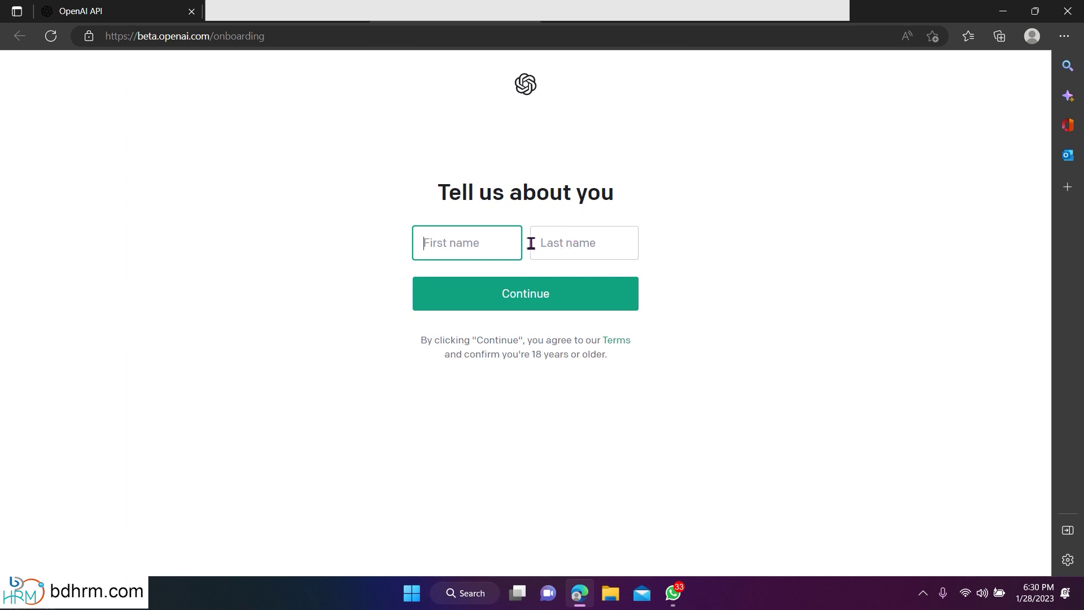
Autofill the first and last name on the Tell us about you form and continue.
left_click(468, 246)
left_click(490, 285)
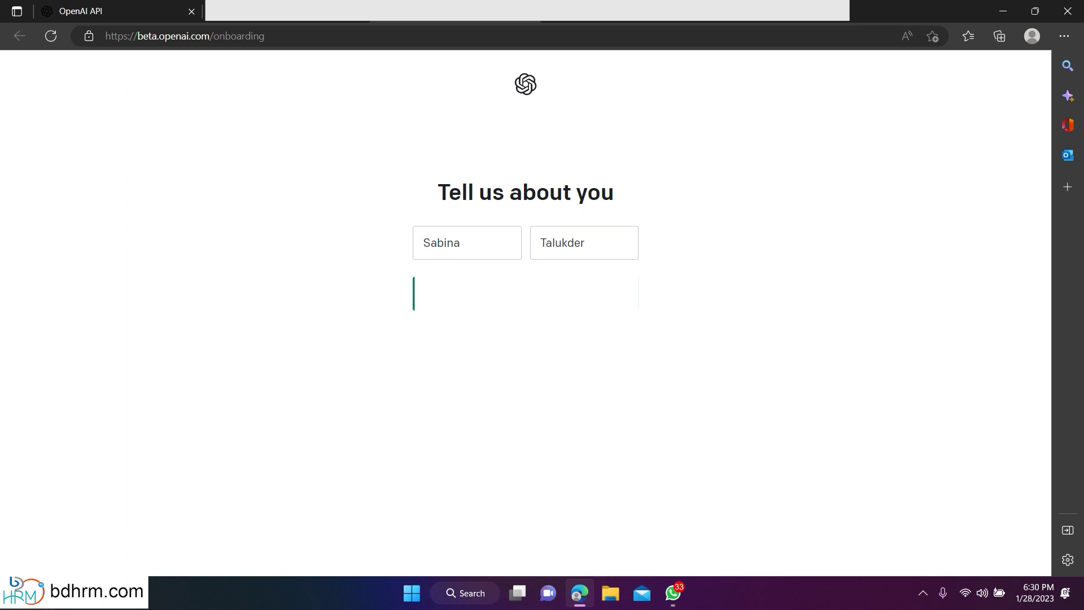
left_click(531, 311)
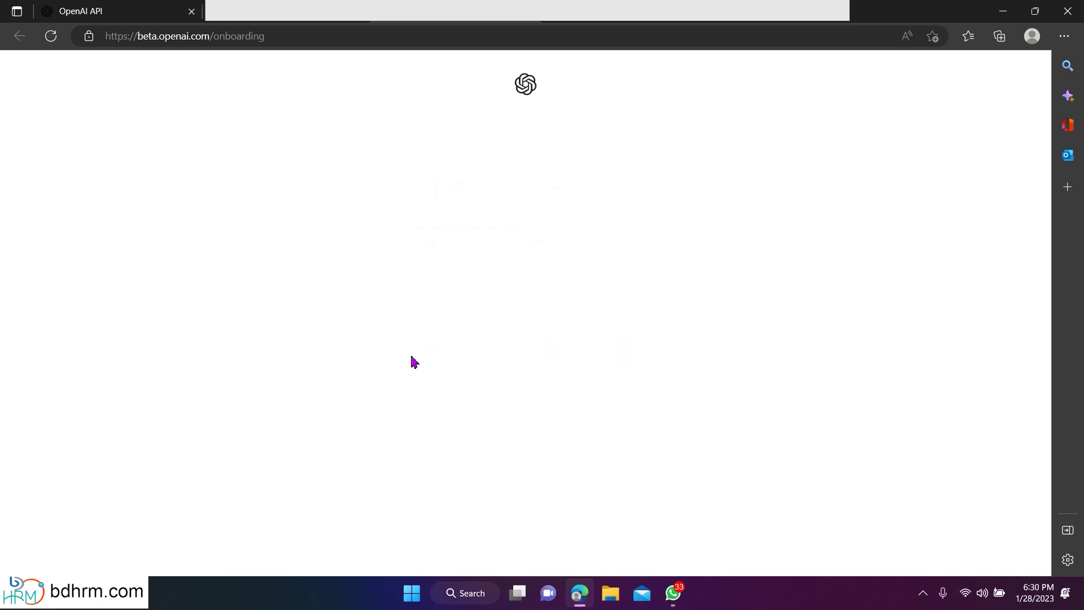
Enter a Bangladesh (+880) phone number and request the verification code by text.
left_click(520, 232)
type("880")
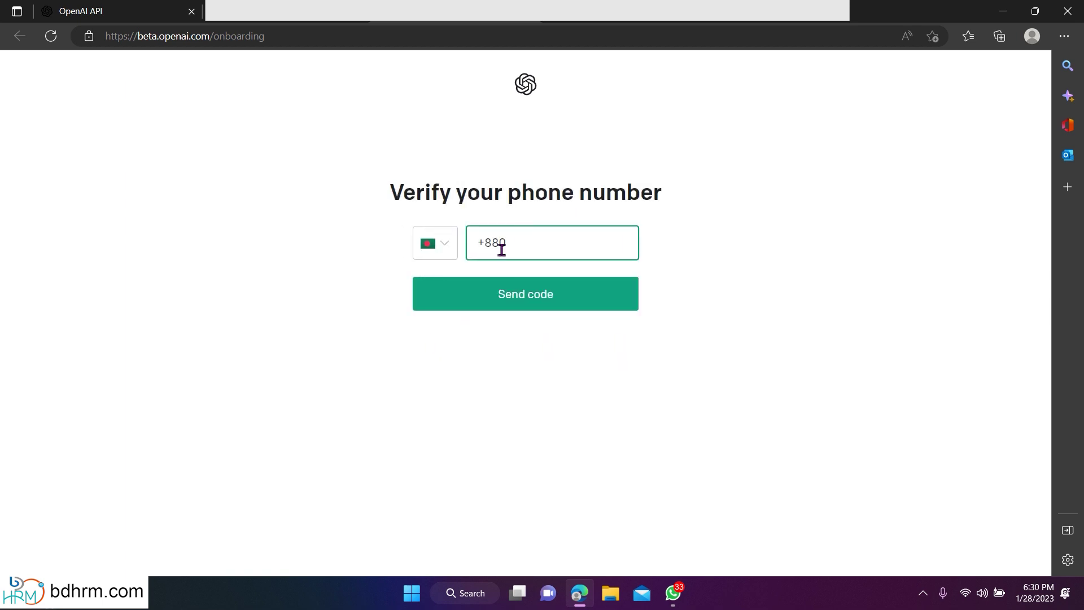
left_click(448, 244)
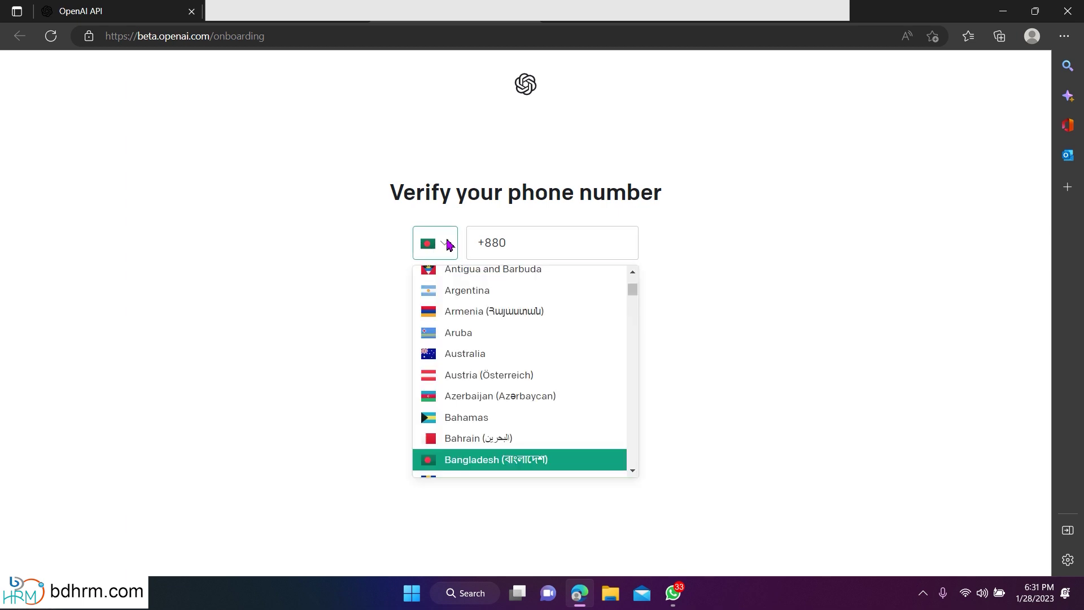
left_click(482, 463)
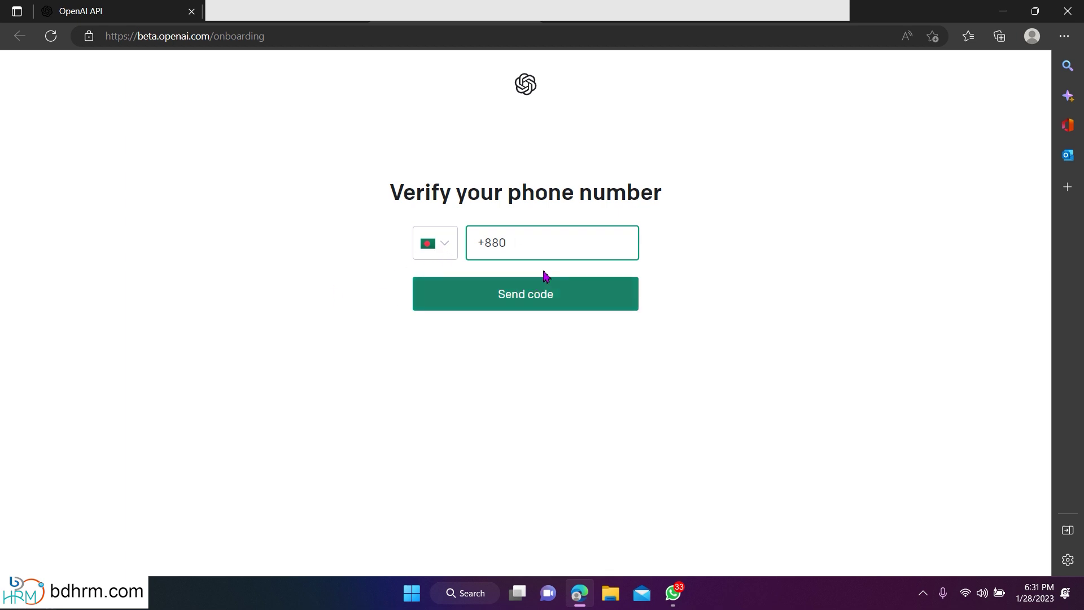
key("ctrl+v")
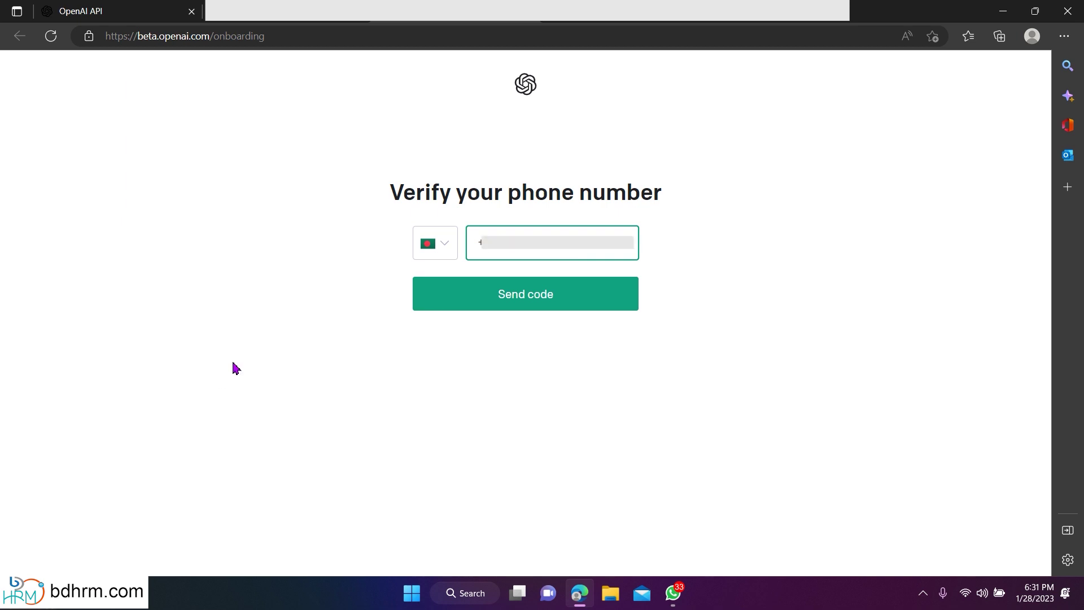
left_click(537, 295)
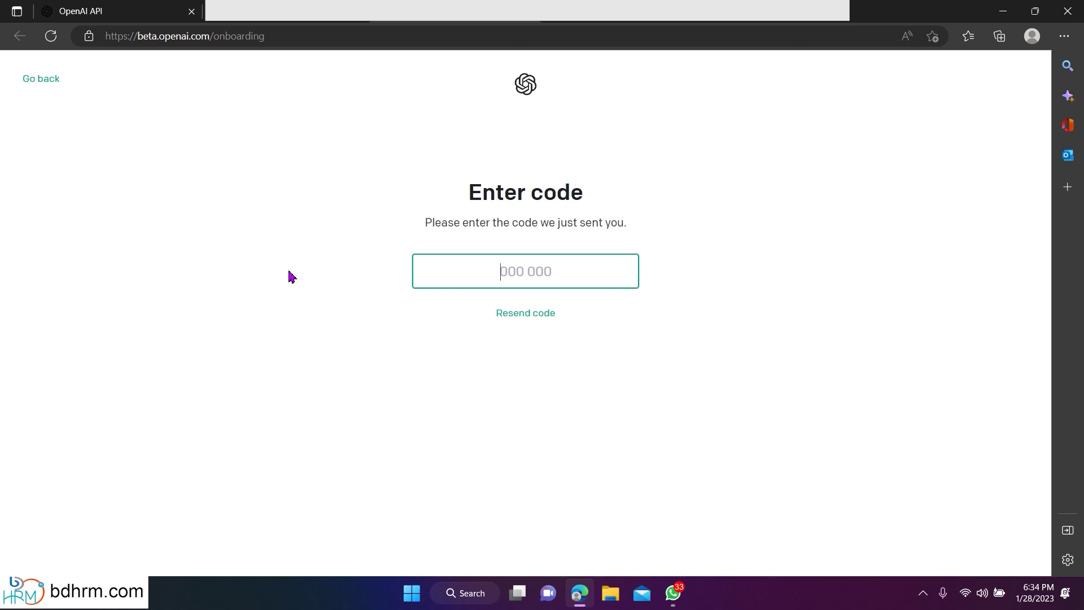
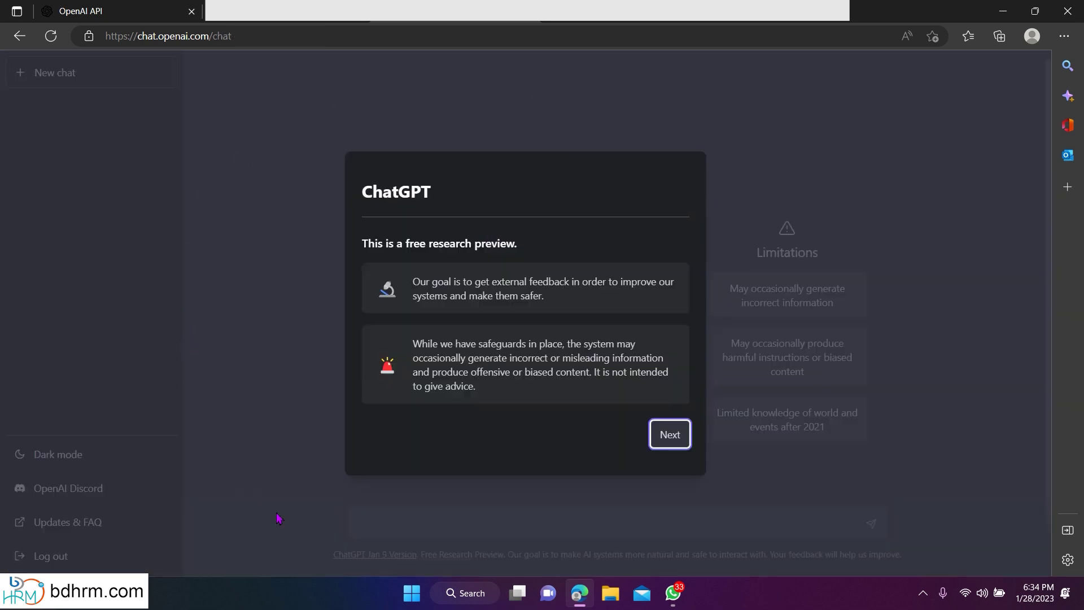
Enter the texted verification code, then dismiss the research preview and data collection notices.
left_click(677, 447)
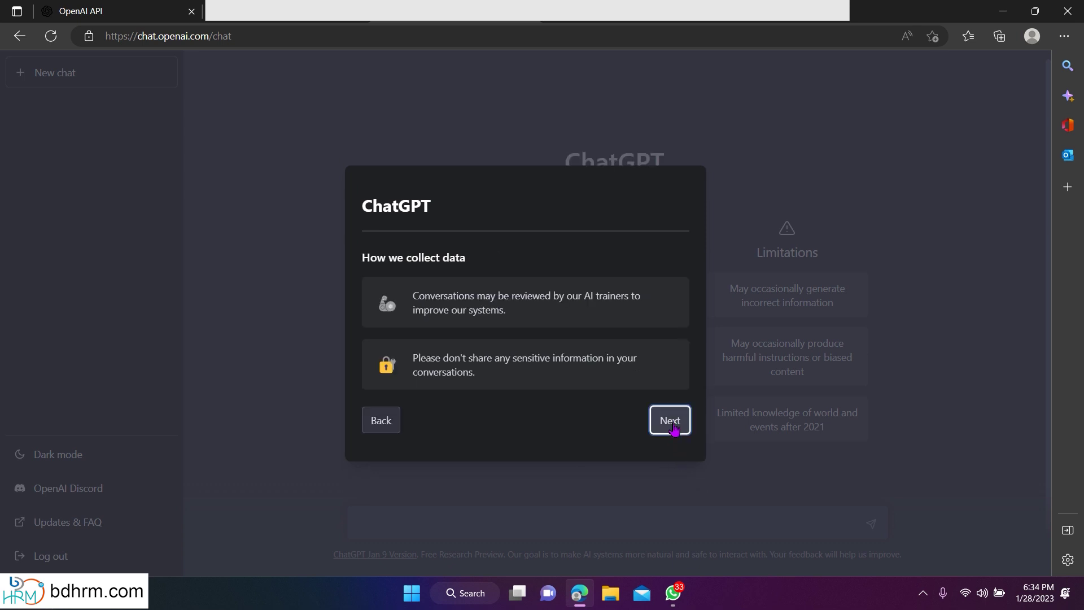
left_click(674, 428)
left_click(674, 429)
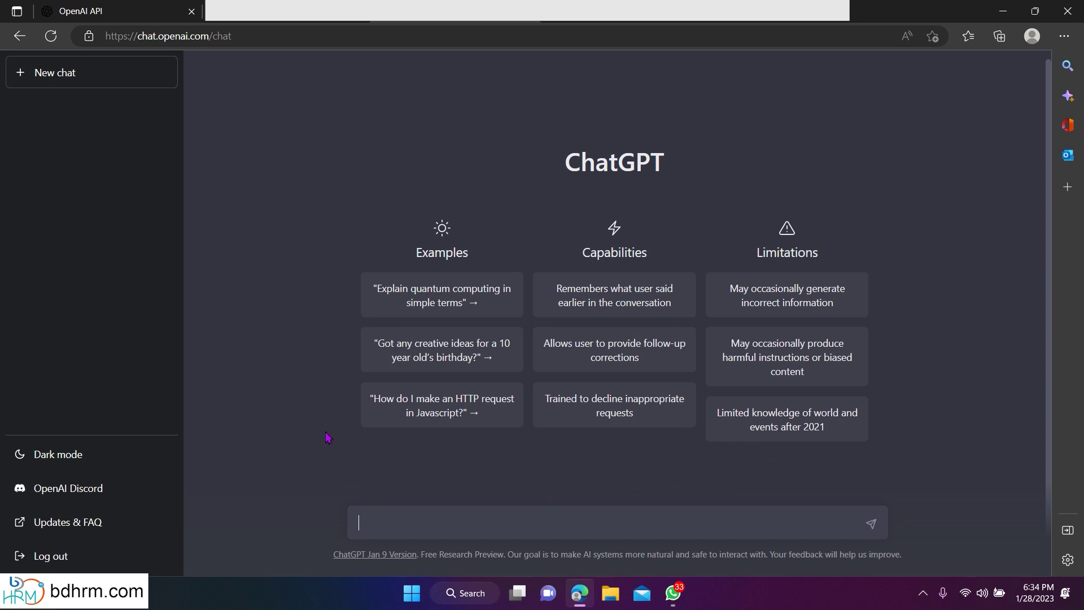